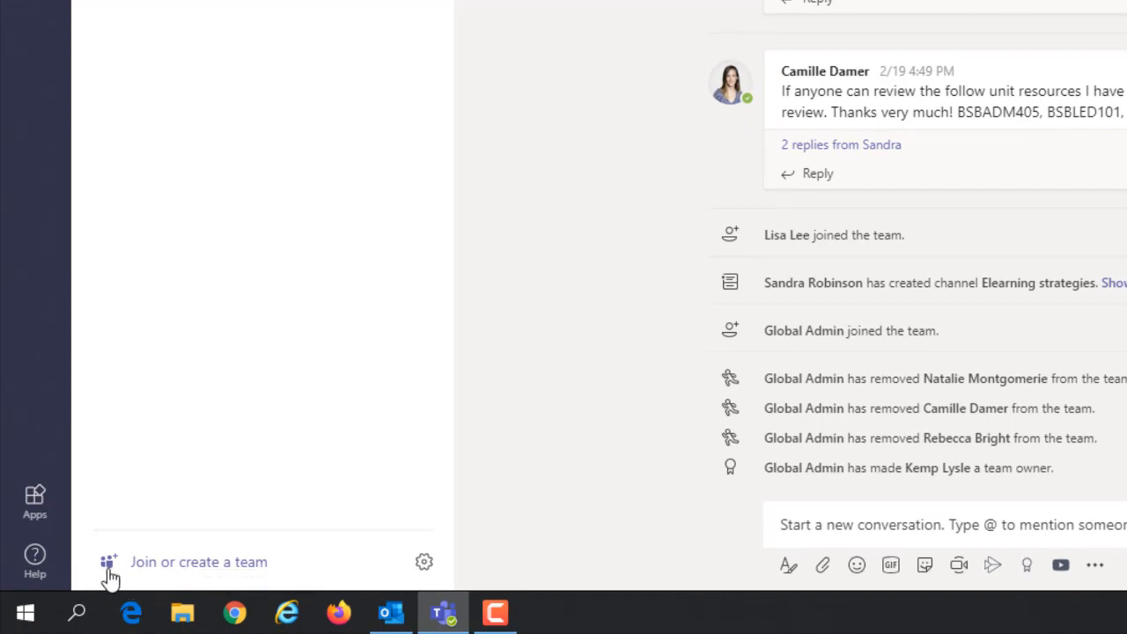
# - Switch the teams layout to grid view
pyautogui.click(425, 563)
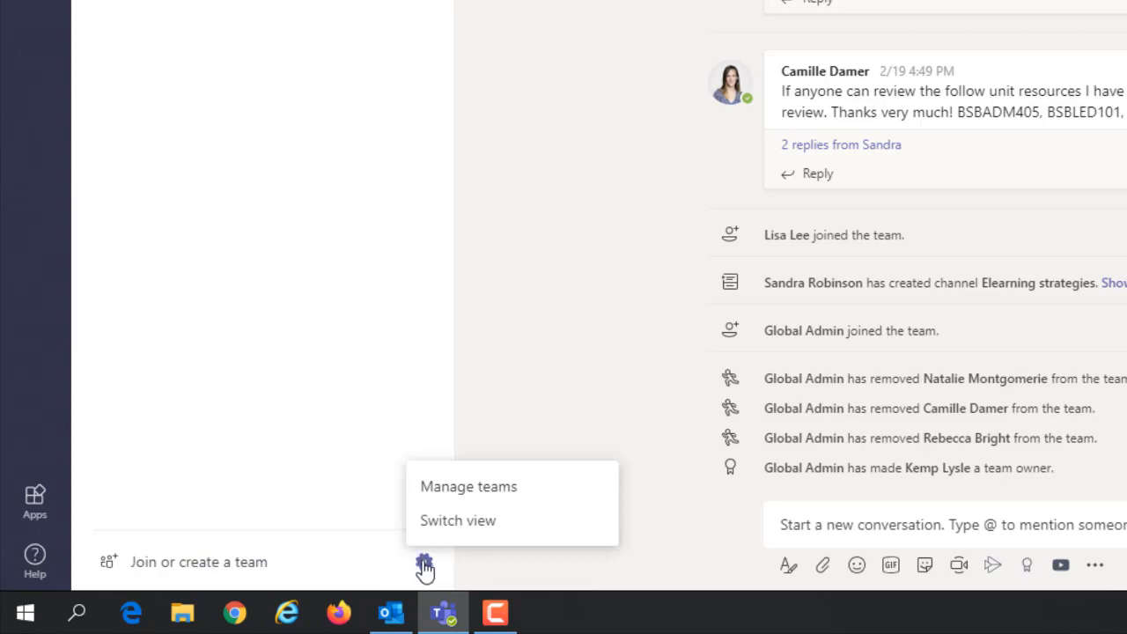
pyautogui.click(452, 524)
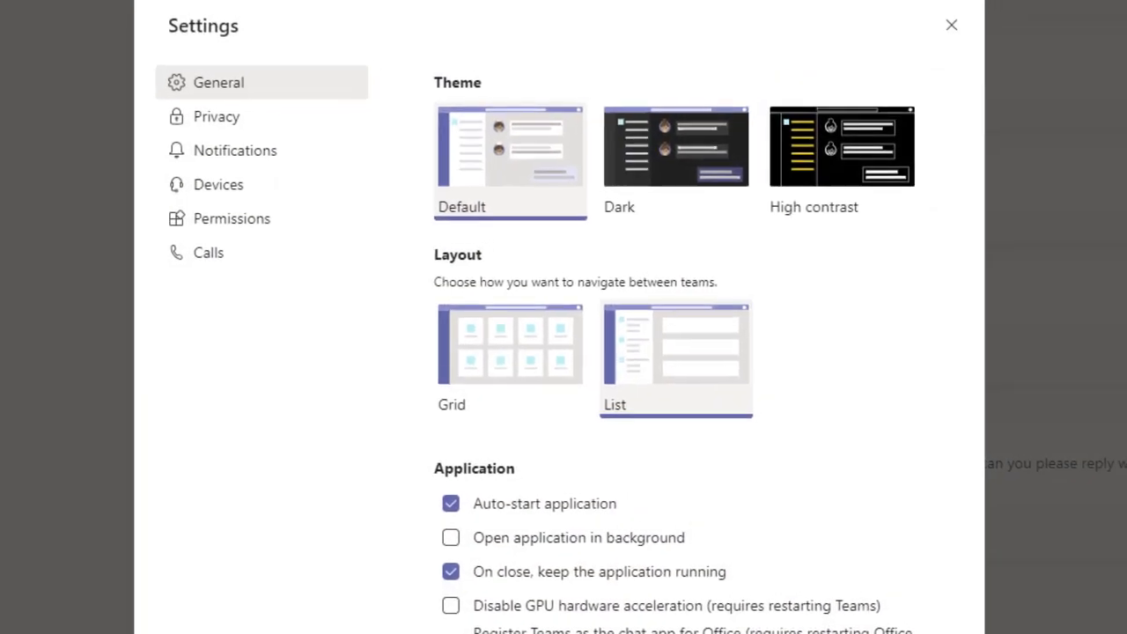
pyautogui.click(500, 358)
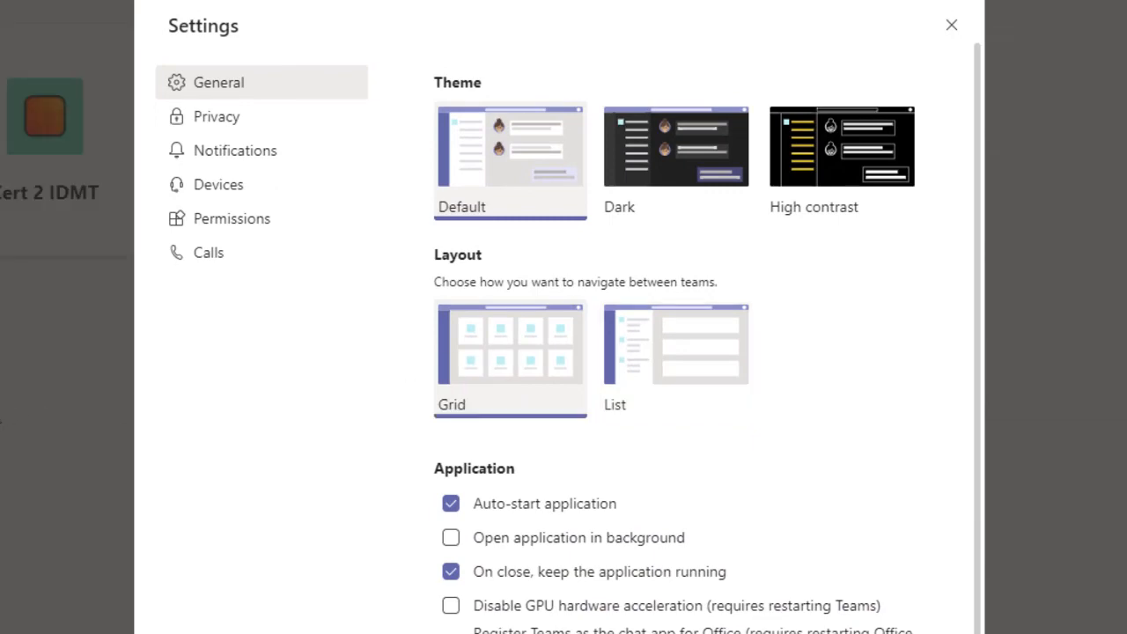
pyautogui.click(949, 35)
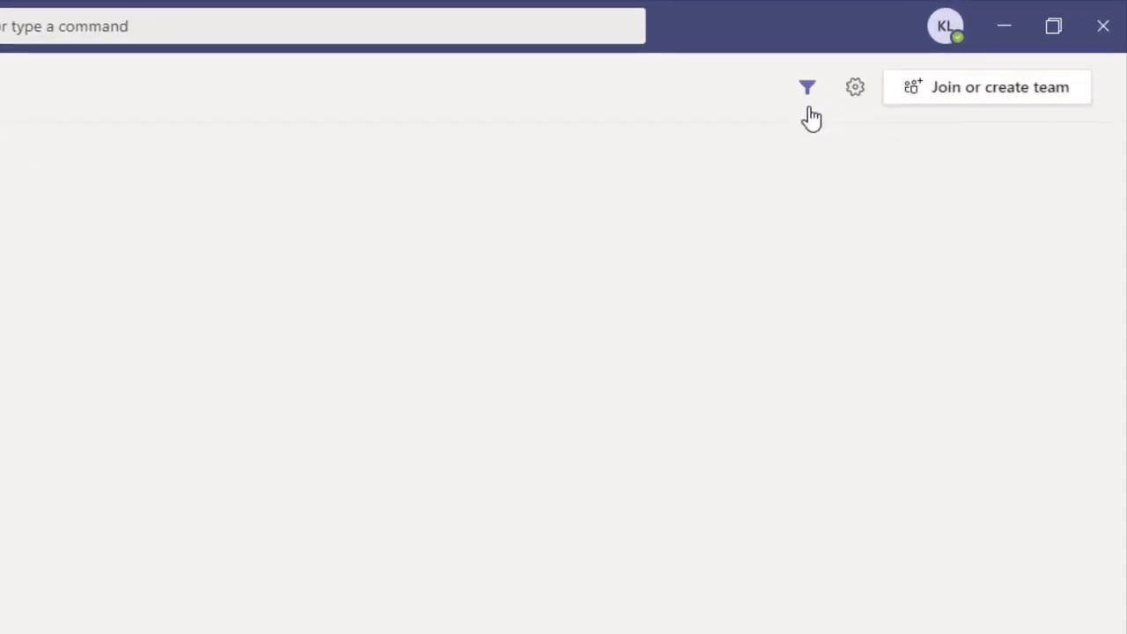
# - Restore the list layout, then start creating a new team from Join or create a team
pyautogui.click(857, 92)
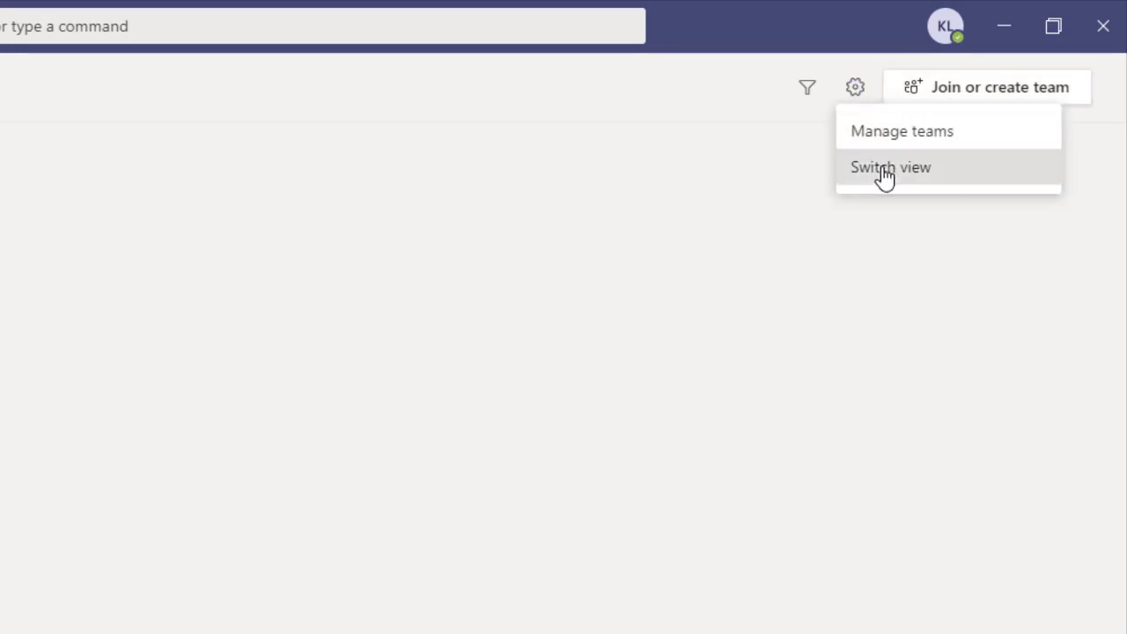
pyautogui.click(883, 174)
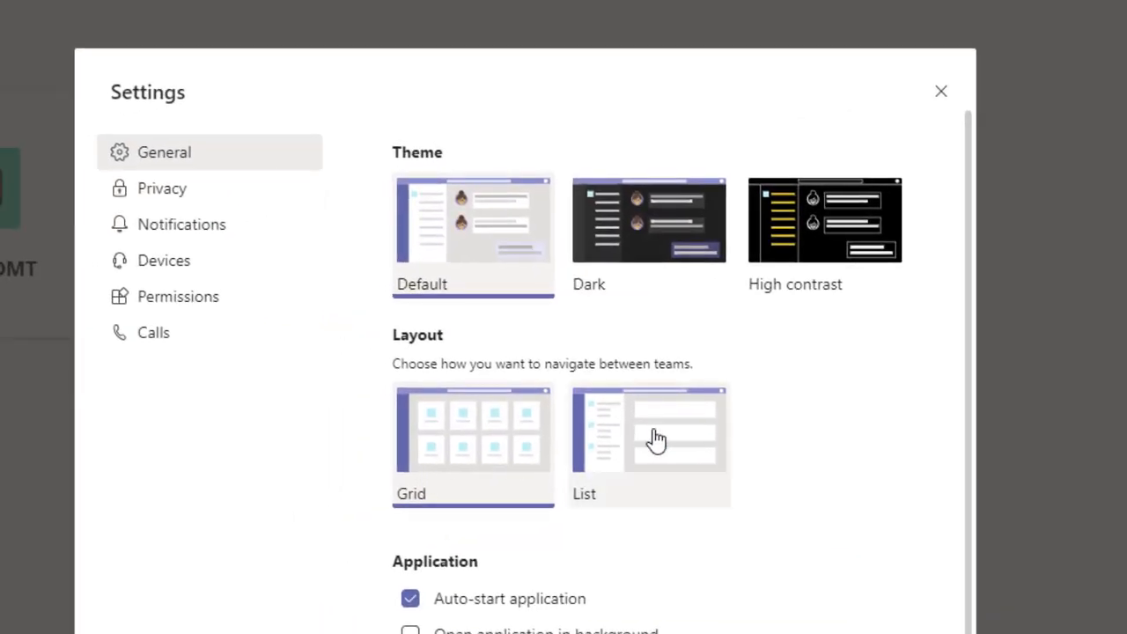
pyautogui.click(660, 438)
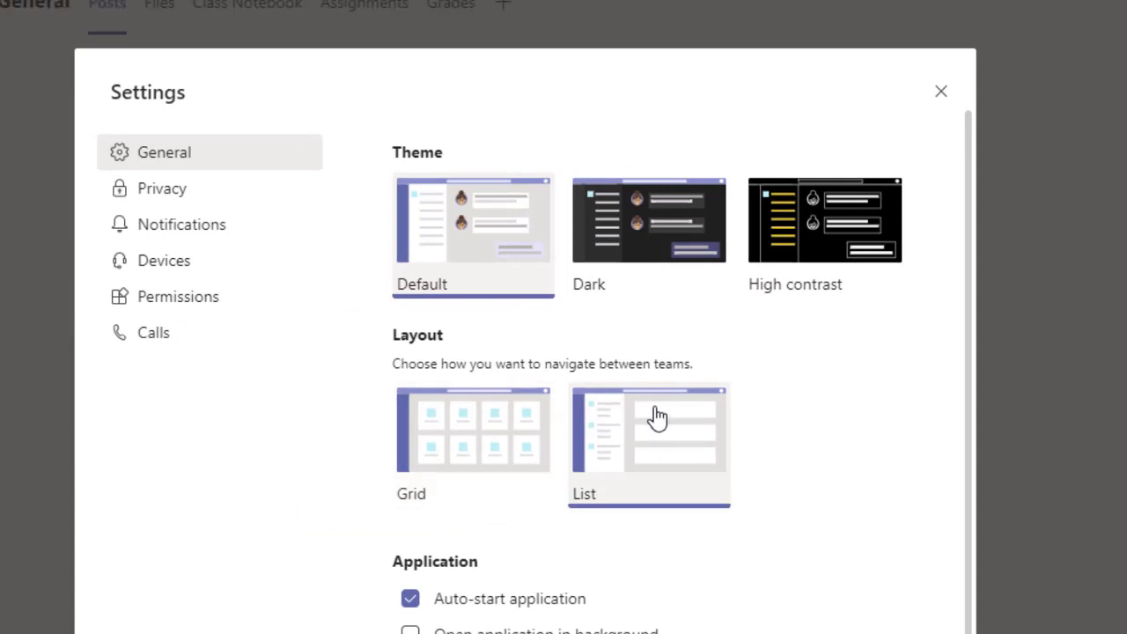
pyautogui.click(941, 97)
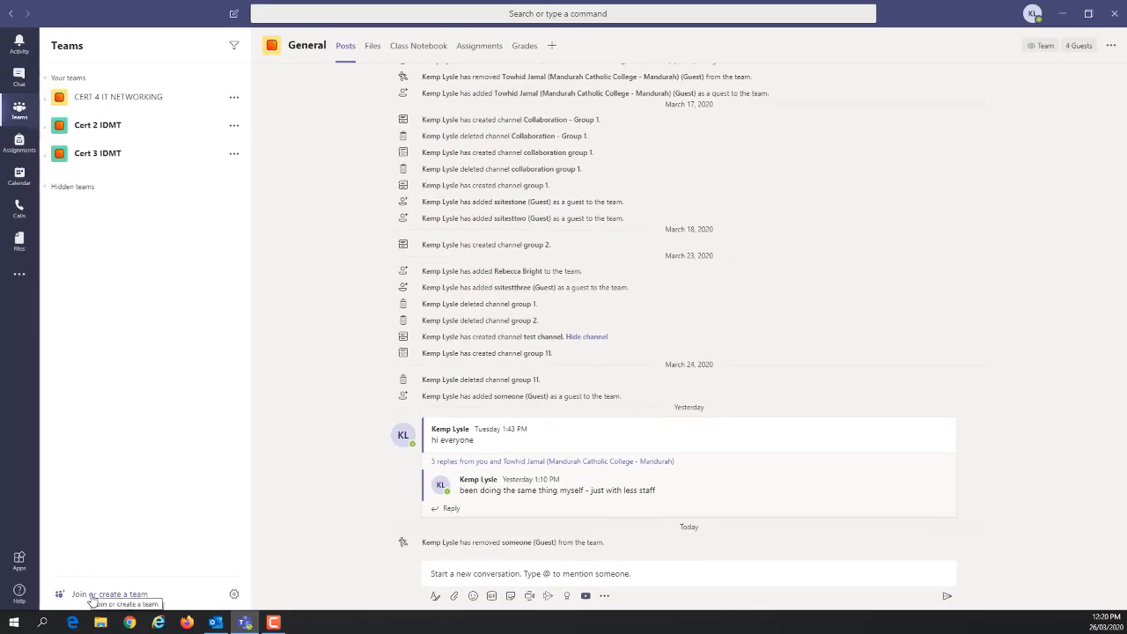
pyautogui.click(92, 595)
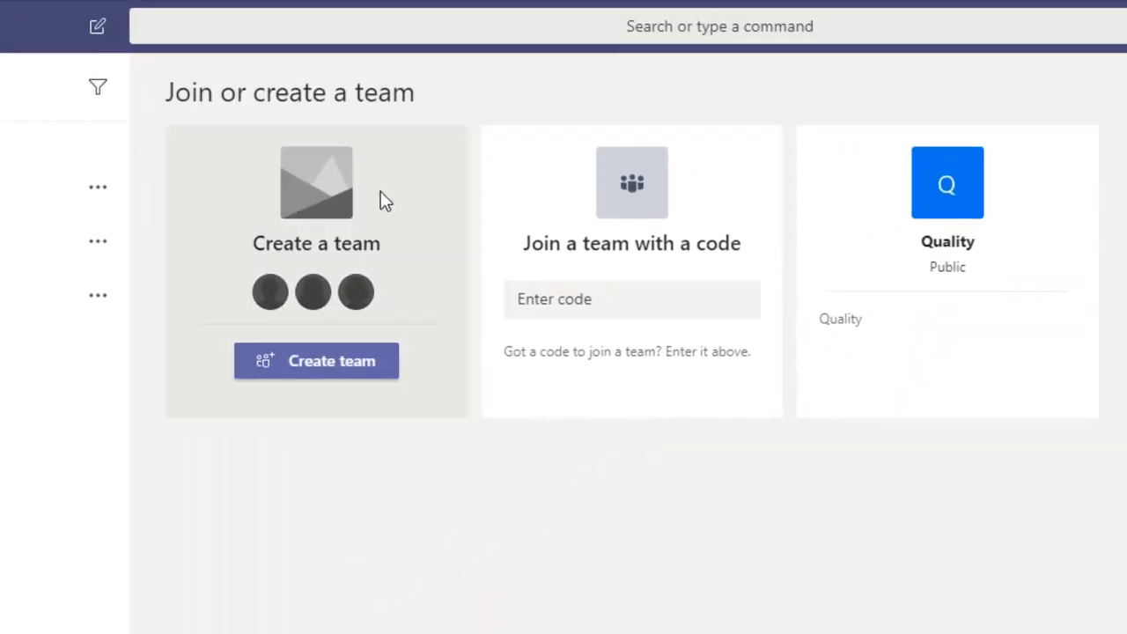
pyautogui.click(315, 375)
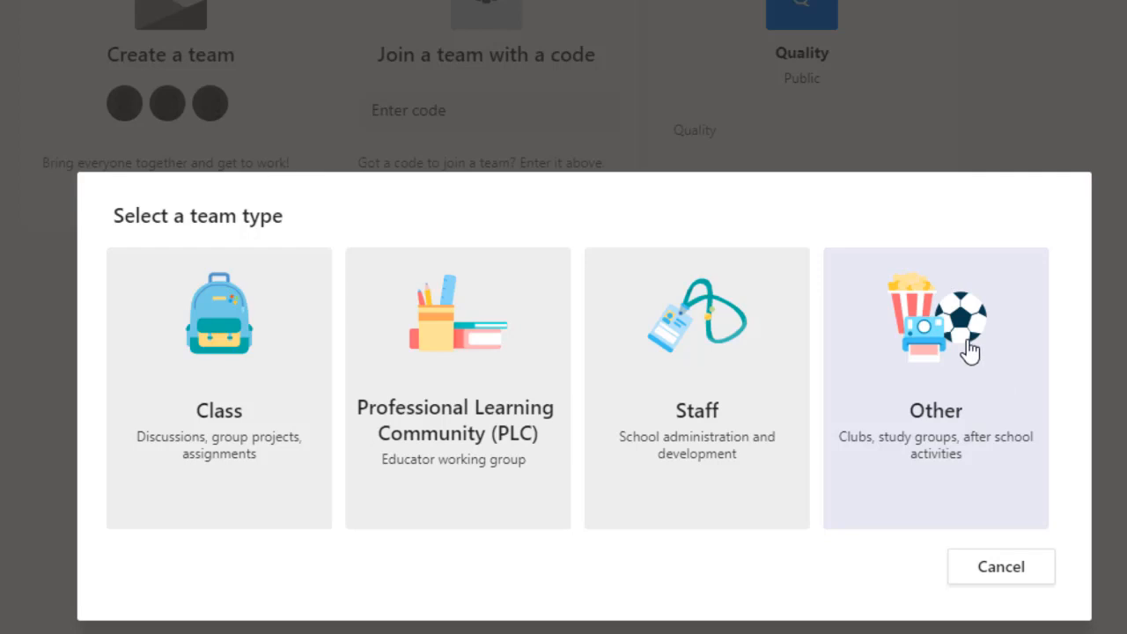
# - Choose the Class type, name the team 'Year 8 Mathematics' and create it
pyautogui.click(220, 350)
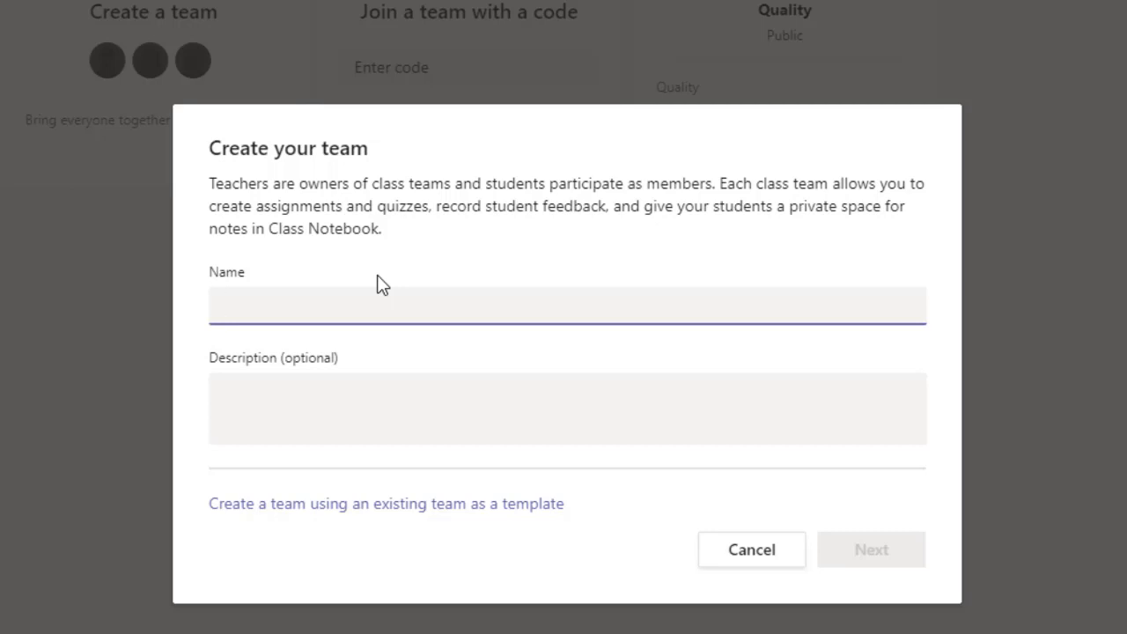
pyautogui.write('Year 8 Mathematics')
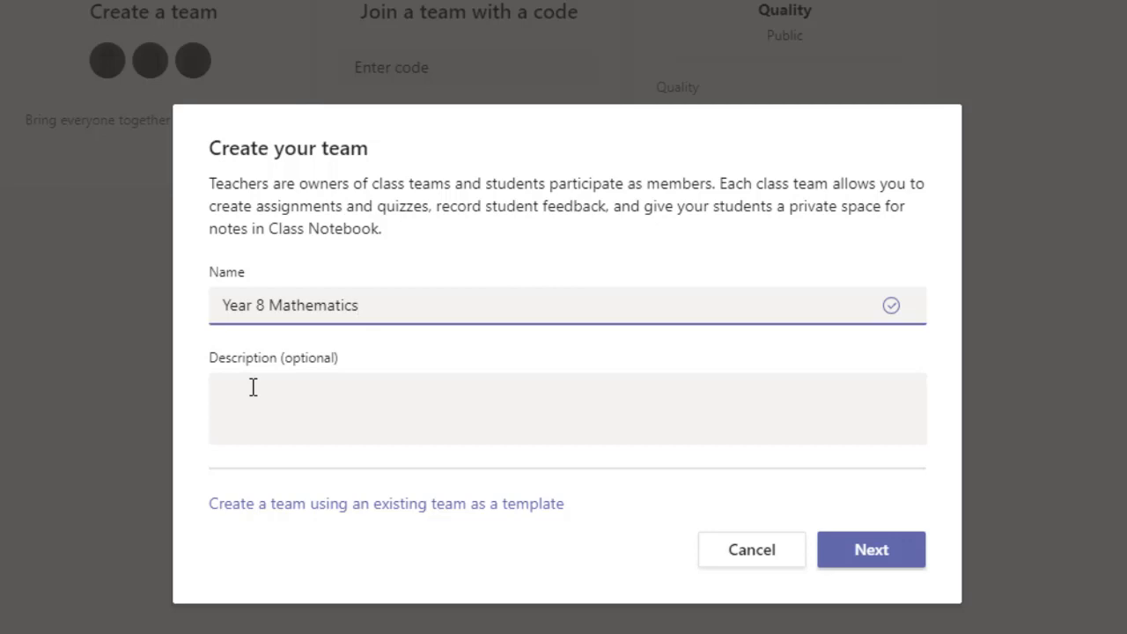
pyautogui.click(871, 550)
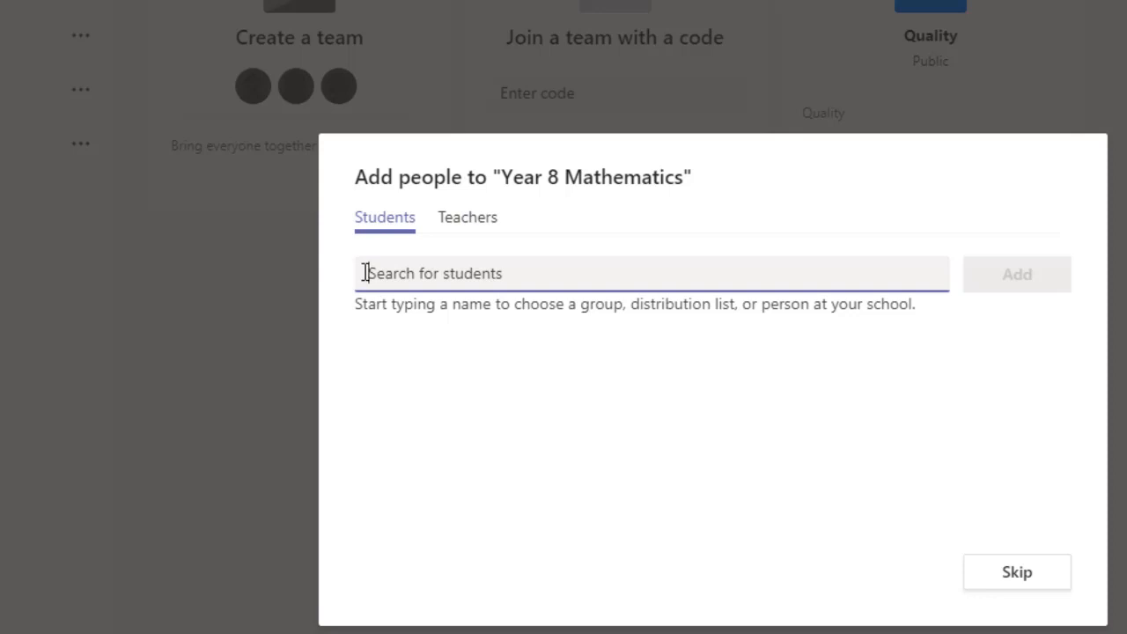
# - Skip adding people so the new team's General channel opens
pyautogui.click(1026, 581)
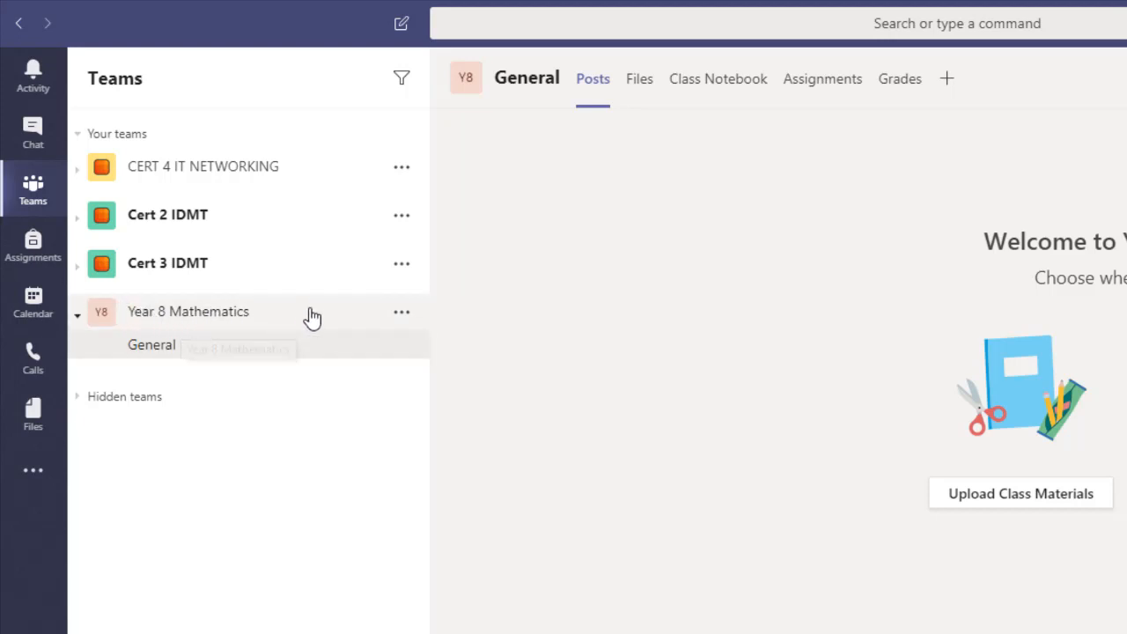
# - Choose Manage team from the Year 8 Mathematics more-options menu
pyautogui.click(402, 316)
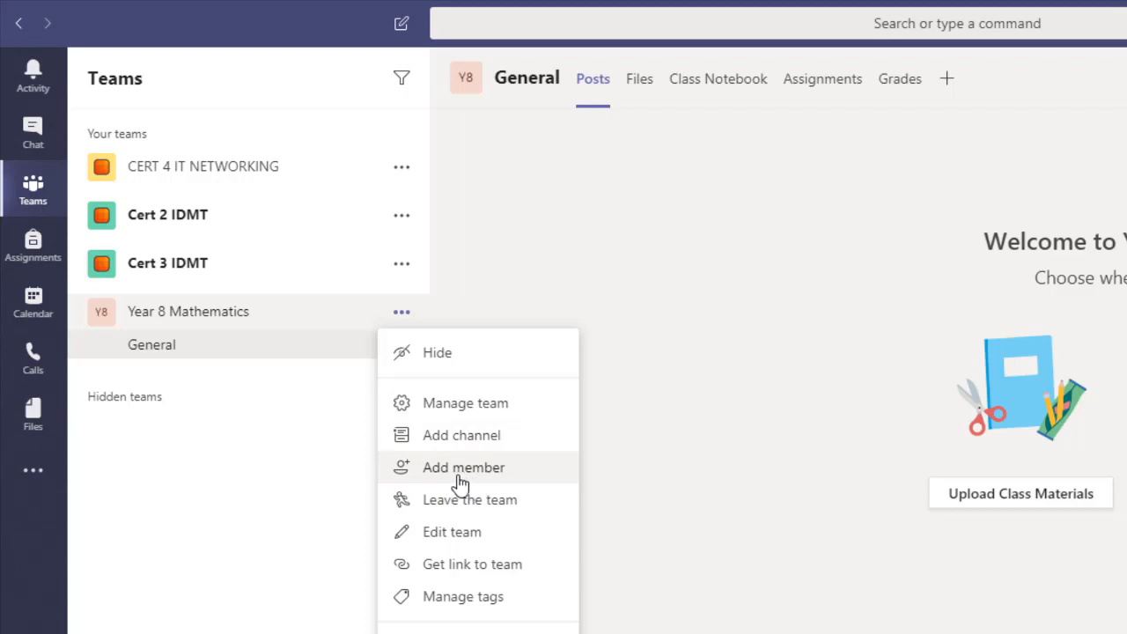
pyautogui.click(473, 405)
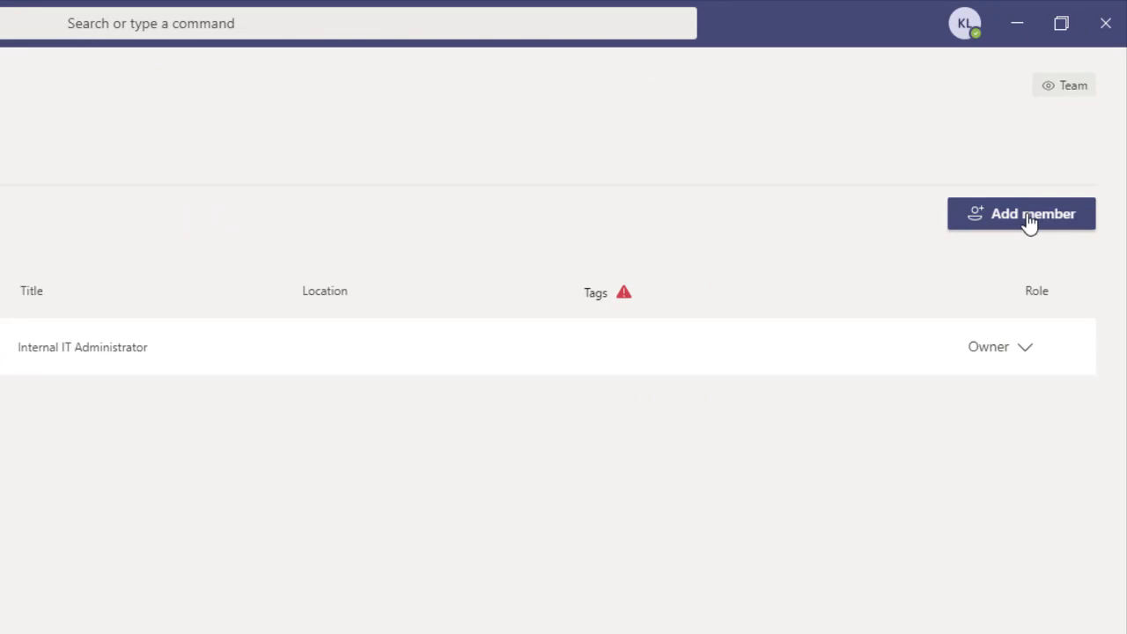
# - Search for the teacher by name on the Teachers tab, add them, then switch to Students
pyautogui.click(1028, 221)
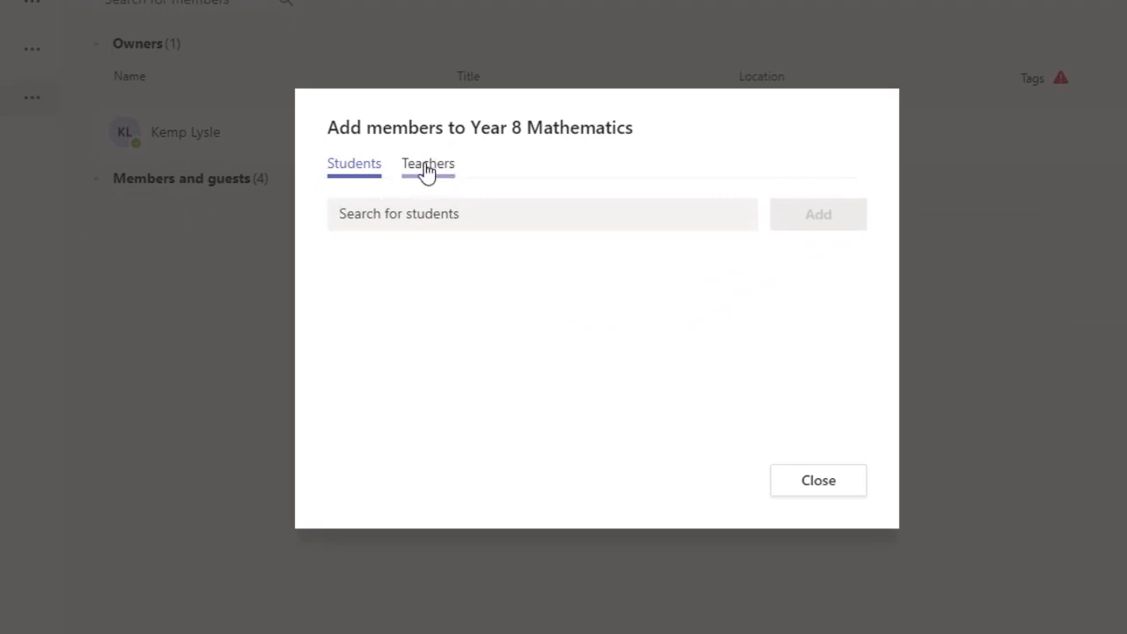
pyautogui.click(427, 170)
pyautogui.click(361, 215)
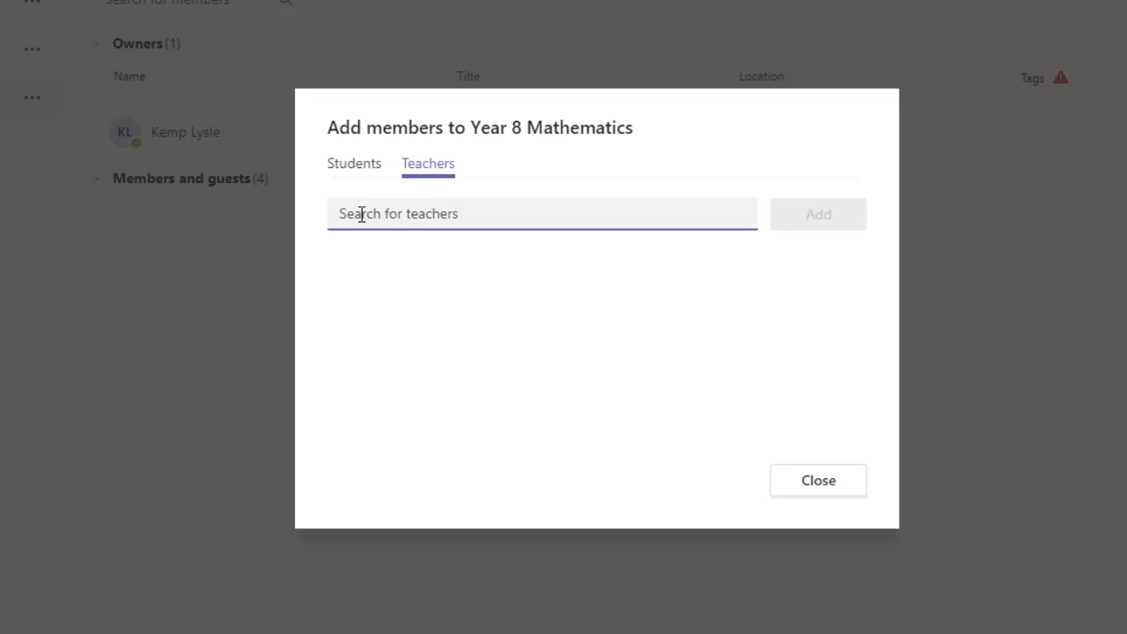
pyautogui.write('mi')
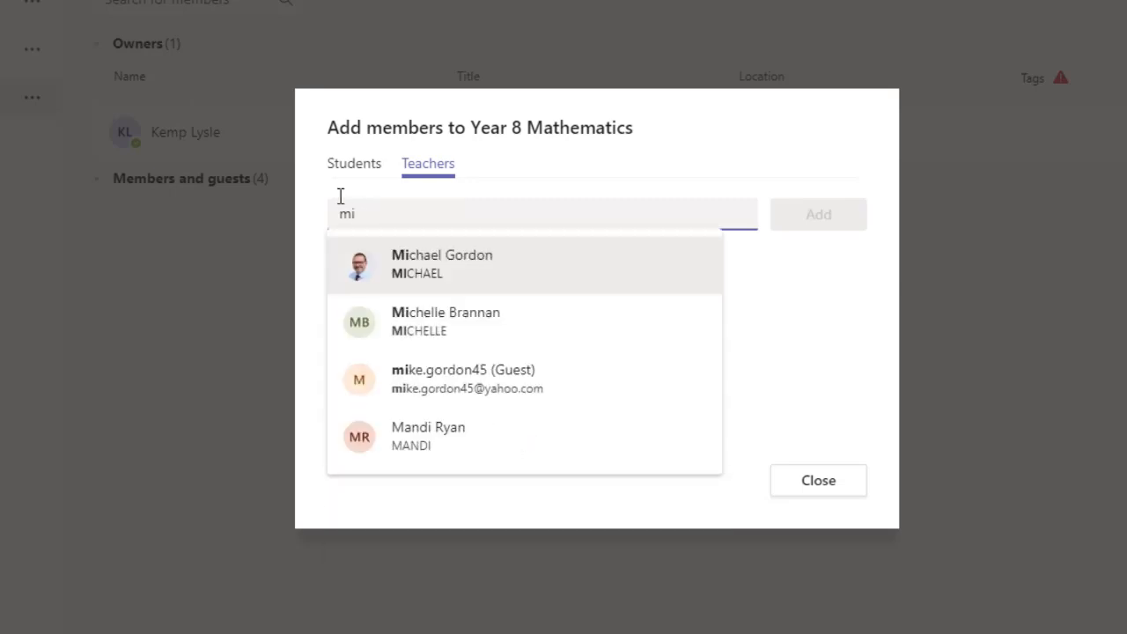
pyautogui.click(437, 269)
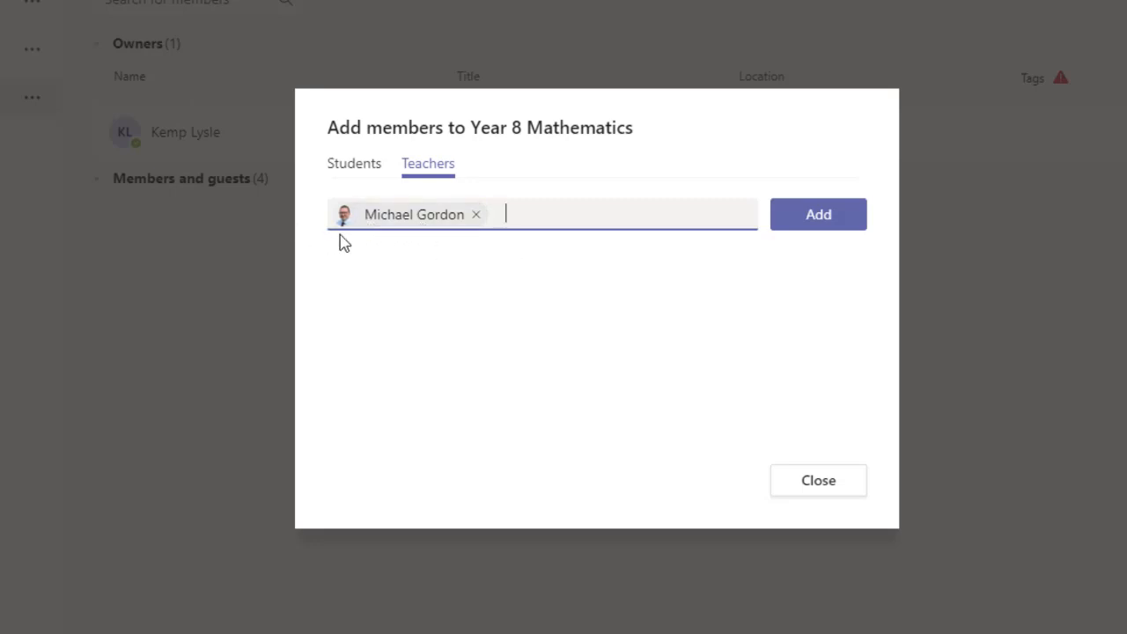
pyautogui.moveTo(442, 227)
pyautogui.write('s')
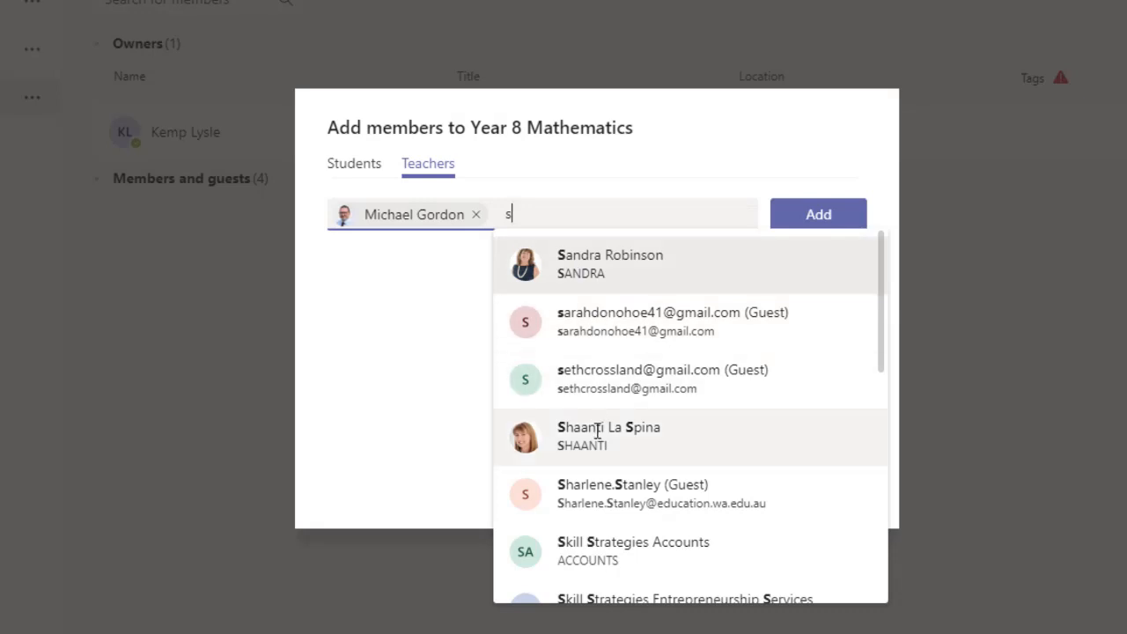
pyautogui.press('BackSpace')
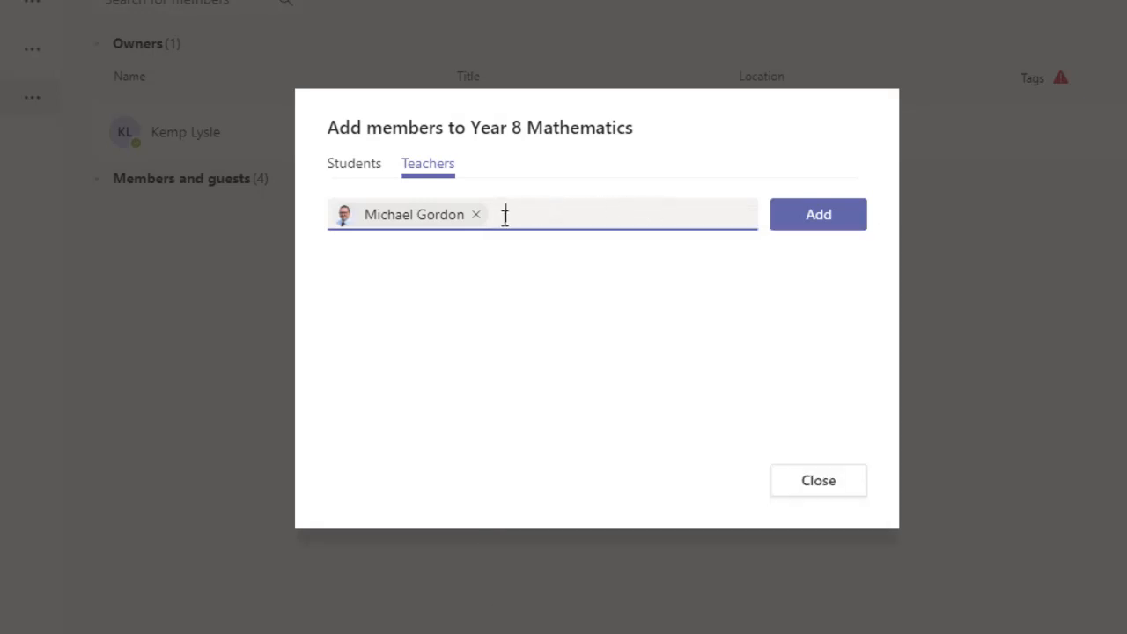
pyautogui.click(821, 217)
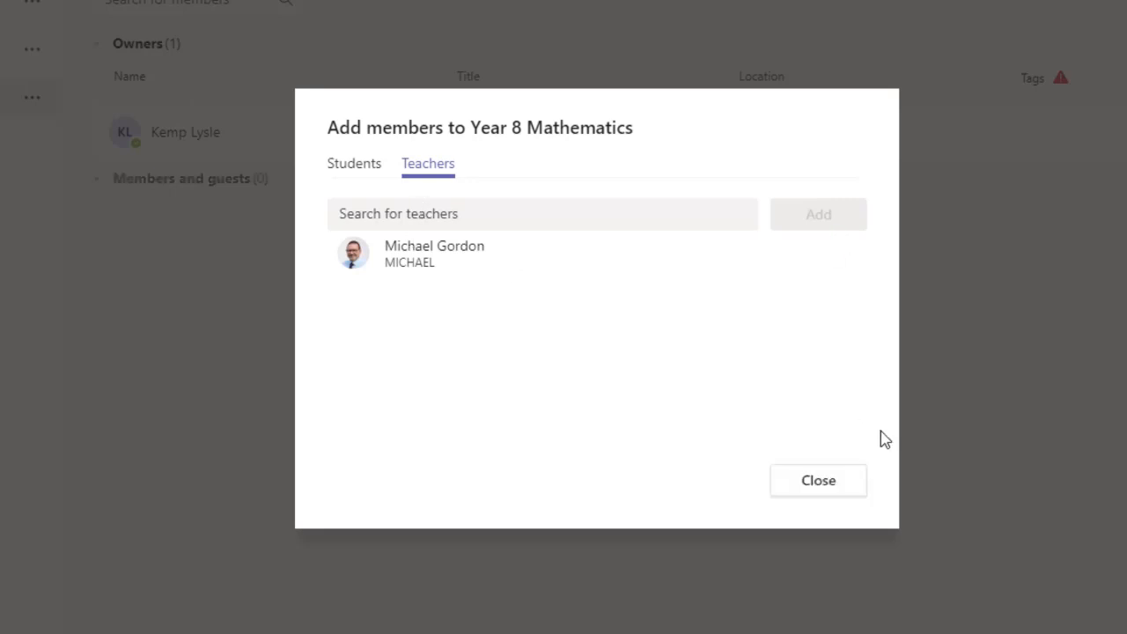
pyautogui.click(349, 176)
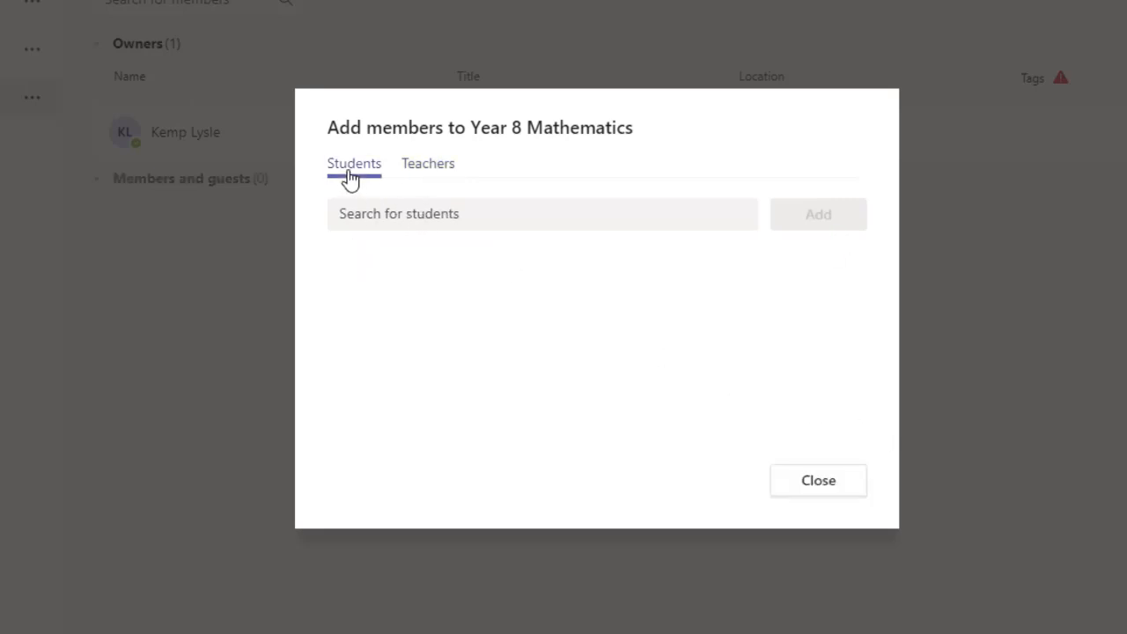
# - Enter the student's e-mail address on the Students tab and choose to add them as a guest
pyautogui.click(368, 214)
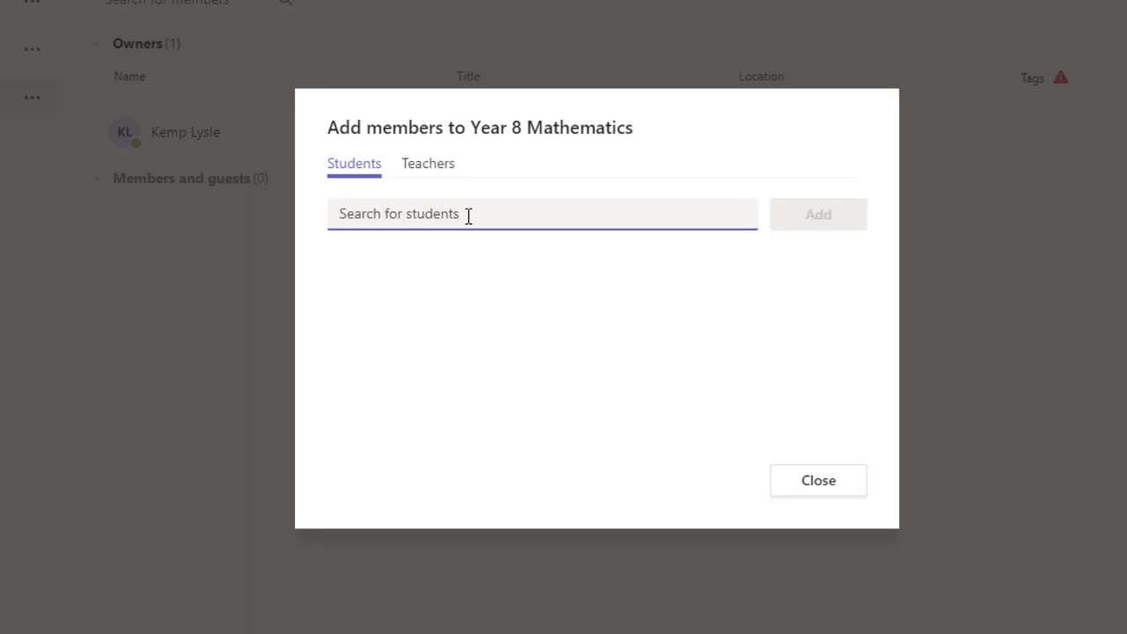
pyautogui.write('random@someplace.com')
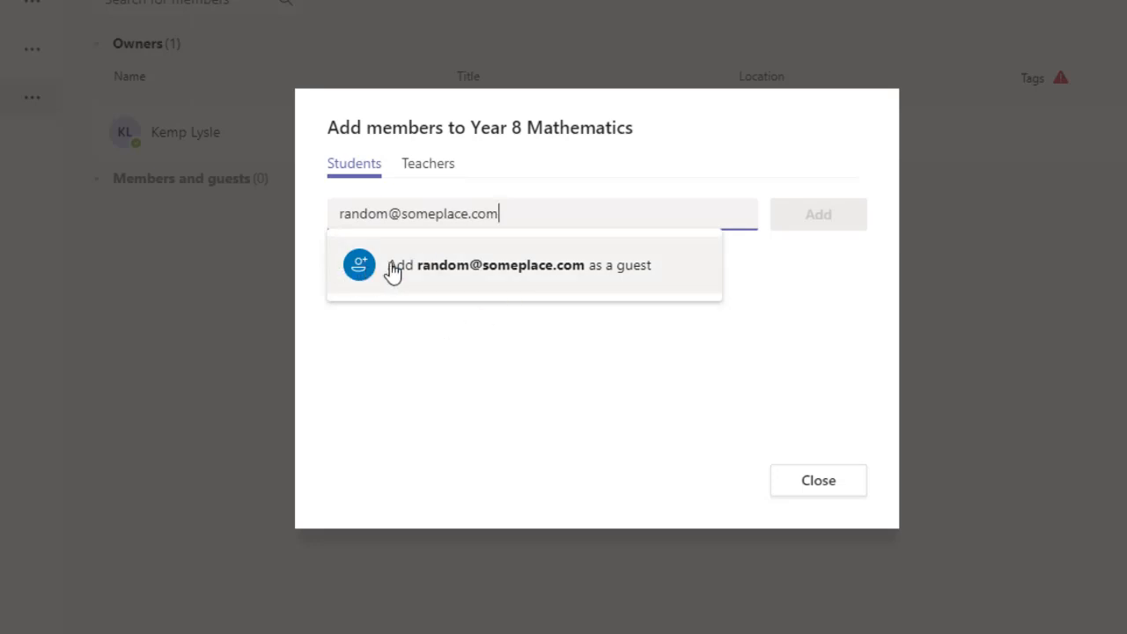
pyautogui.click(531, 272)
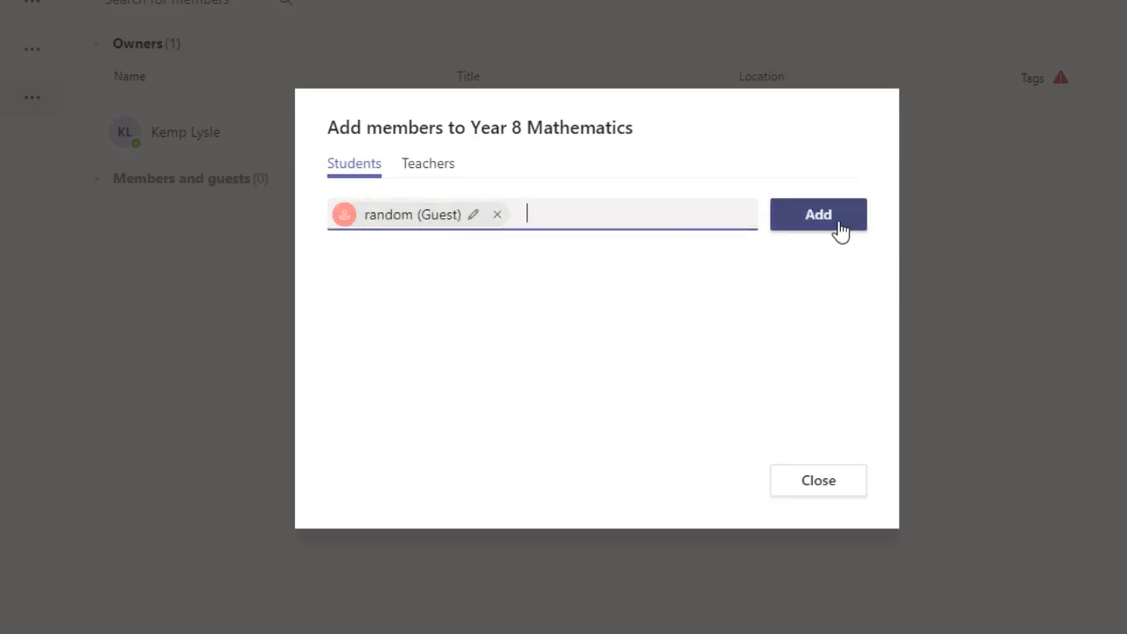
# - Correct the guest's display name to their full name and add them to the team
pyautogui.click(474, 216)
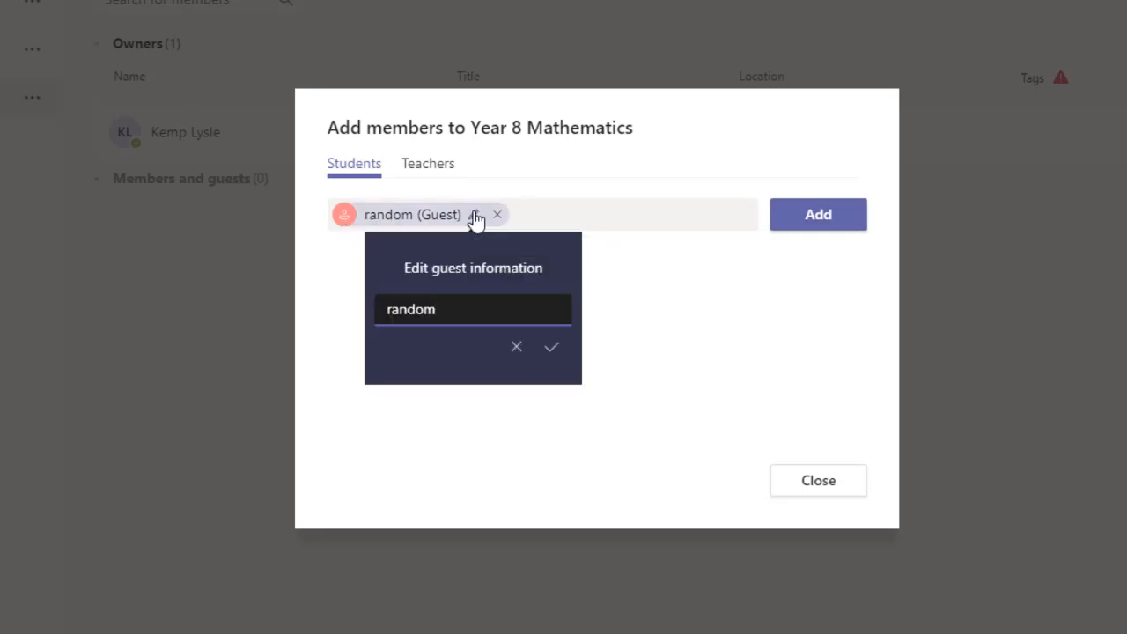
pyautogui.moveTo(386, 309); pyautogui.dragTo(392, 309)
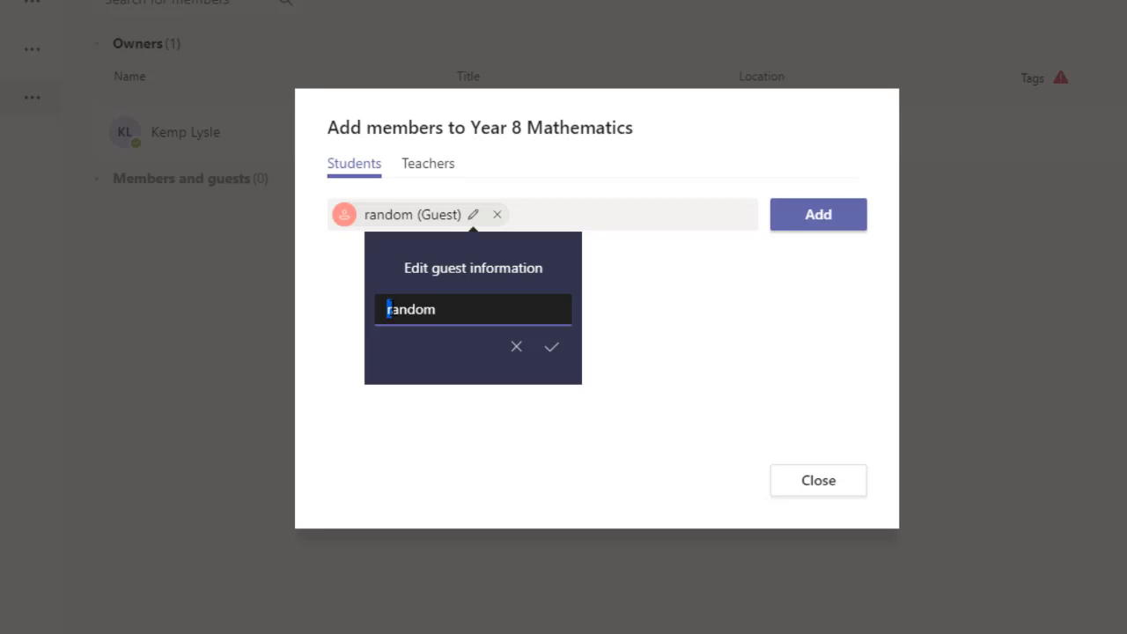
pyautogui.write('R')
pyautogui.click(467, 315)
pyautogui.write('Someone')
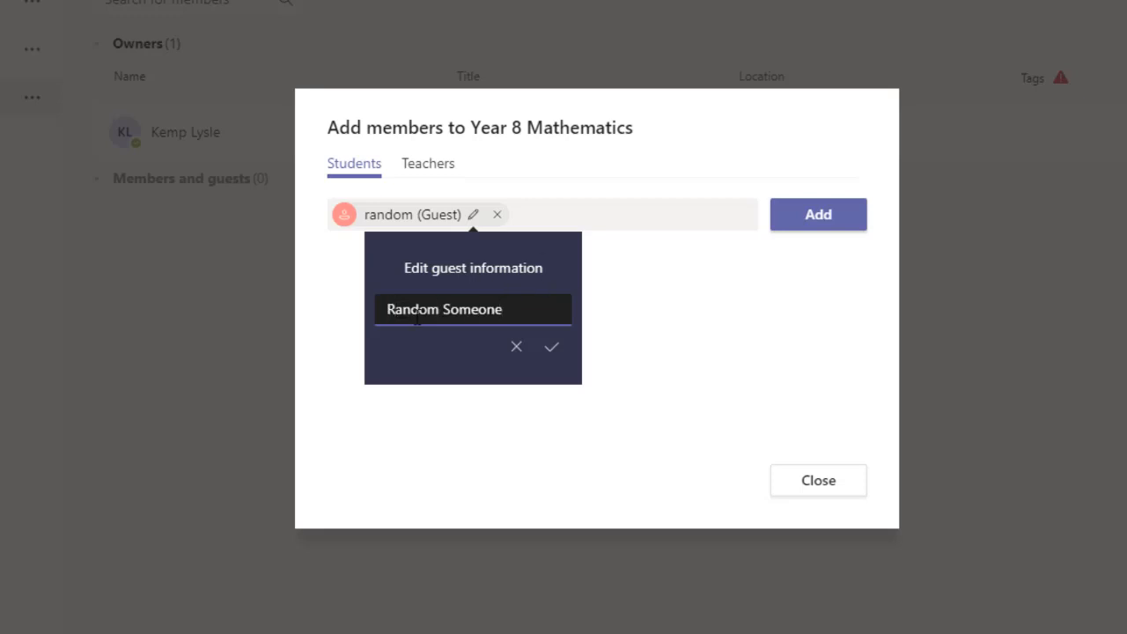
pyautogui.click(552, 349)
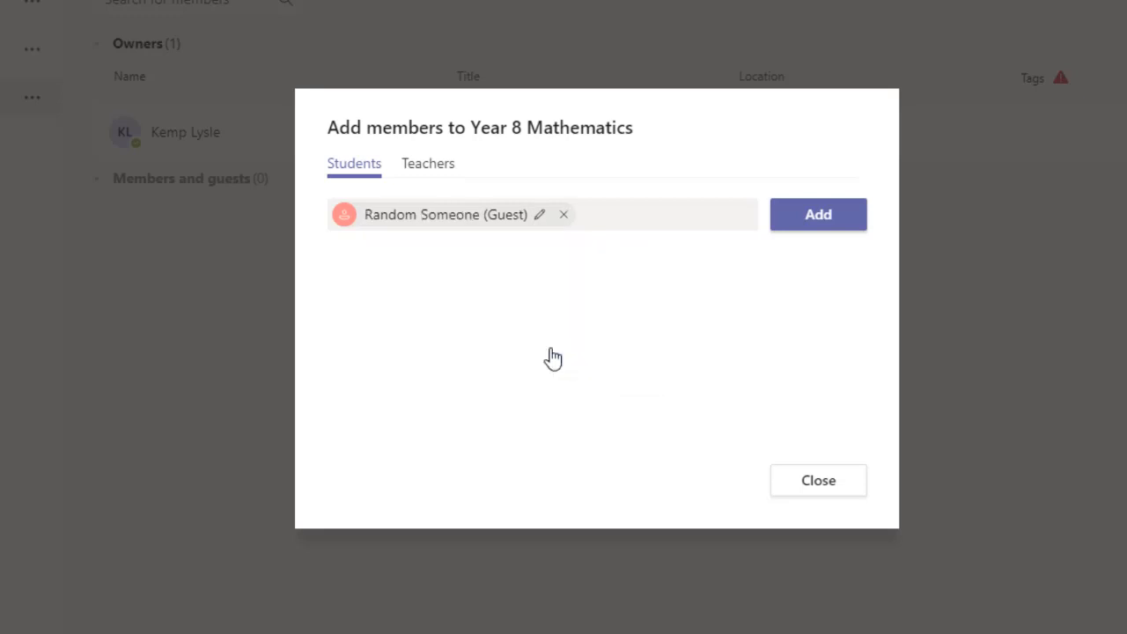
pyautogui.click(819, 222)
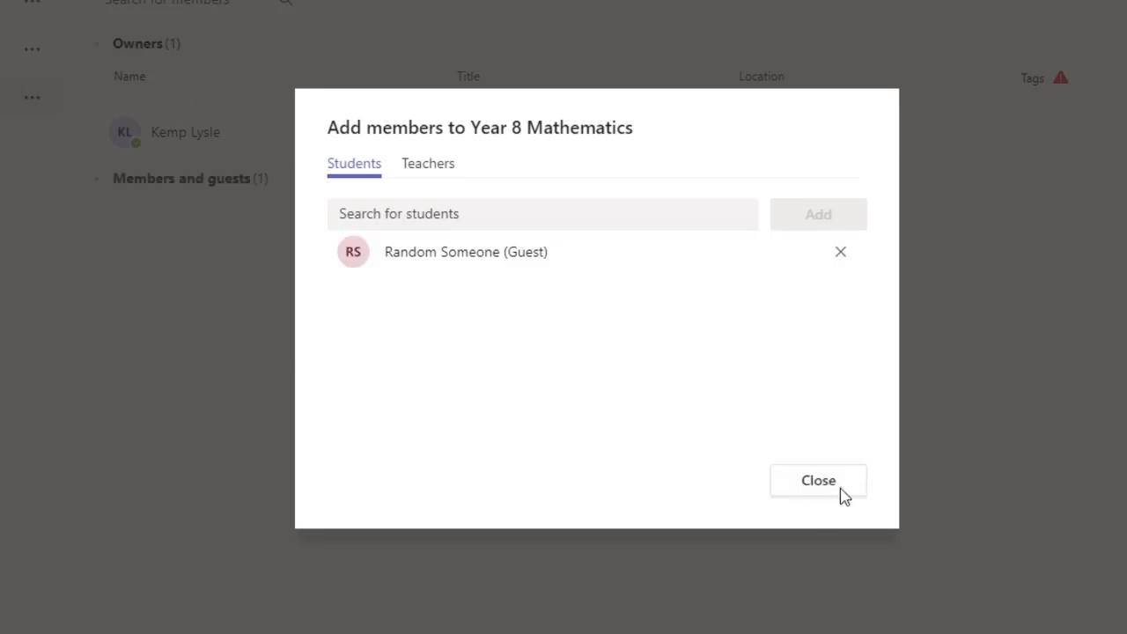
# - Close the add-members window and confirm the new teacher's role stays Owner
pyautogui.click(813, 489)
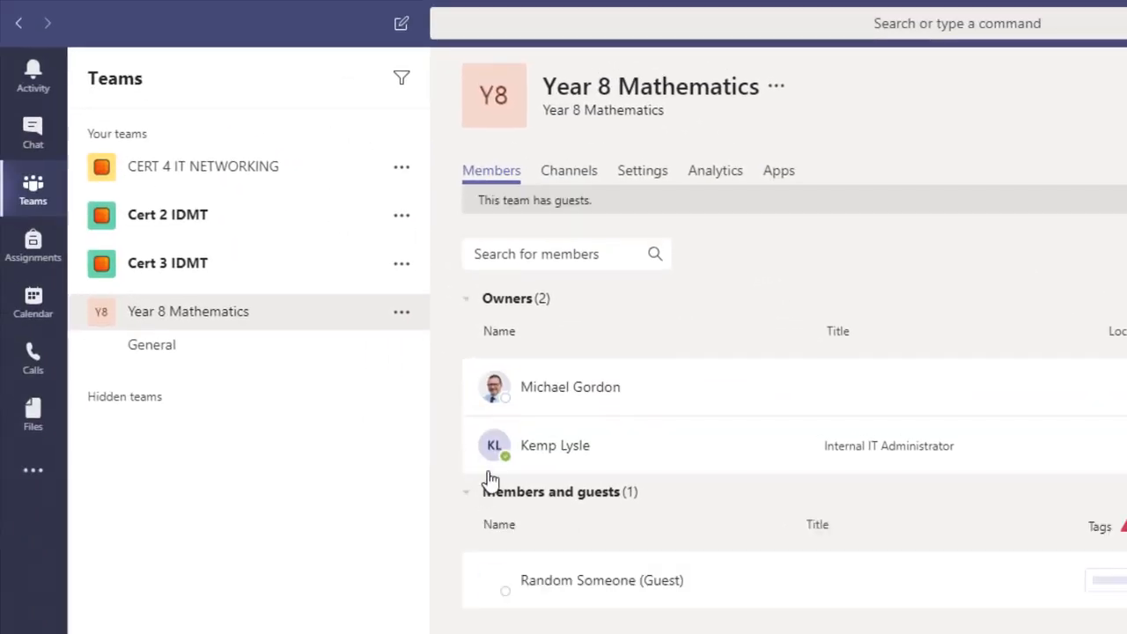
pyautogui.moveTo(547, 388)
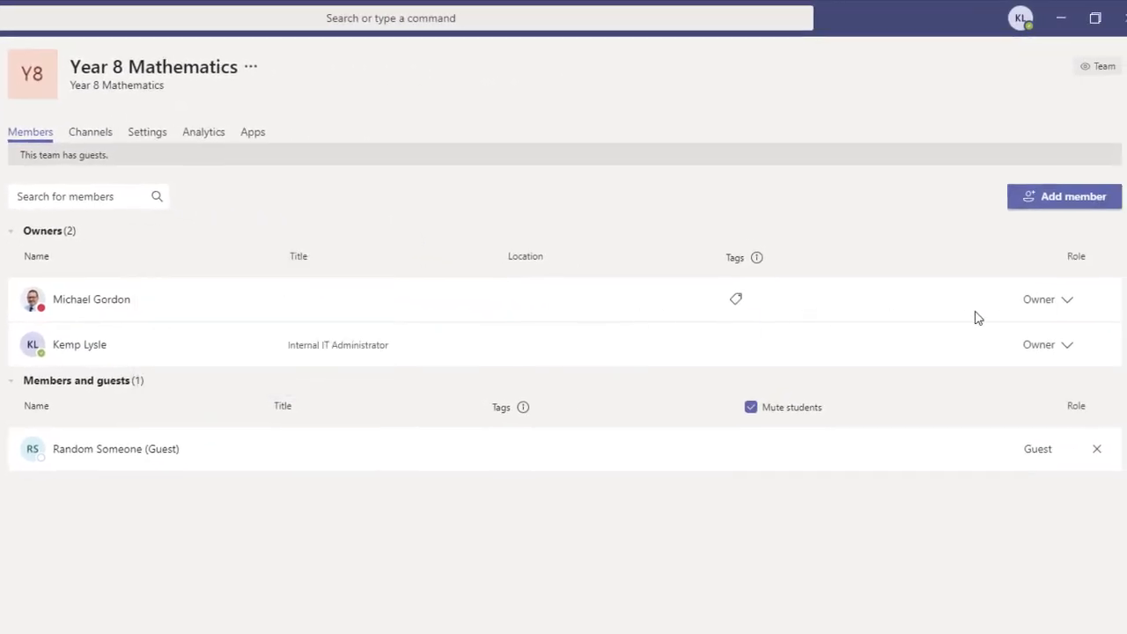
pyautogui.click(1066, 301)
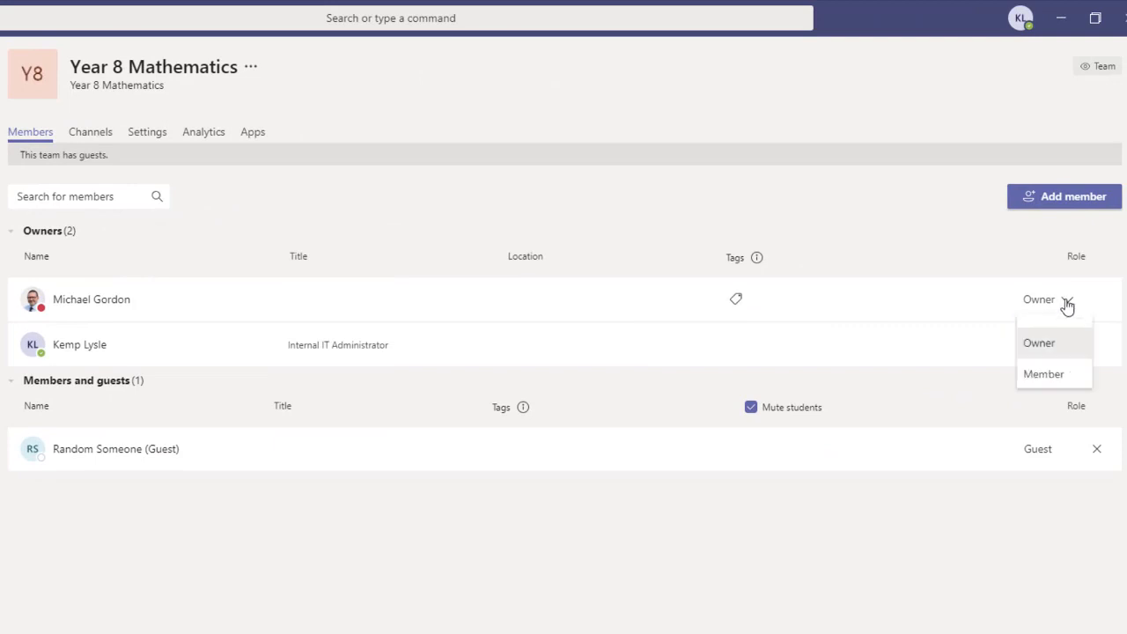
pyautogui.click(1064, 302)
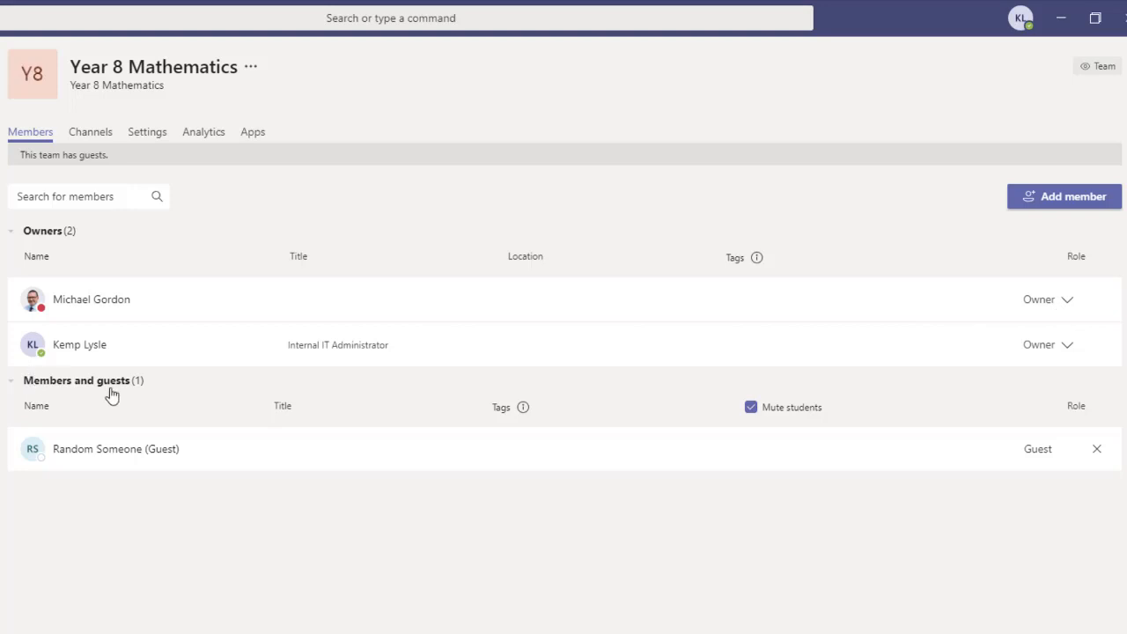
pyautogui.moveTo(53, 455)
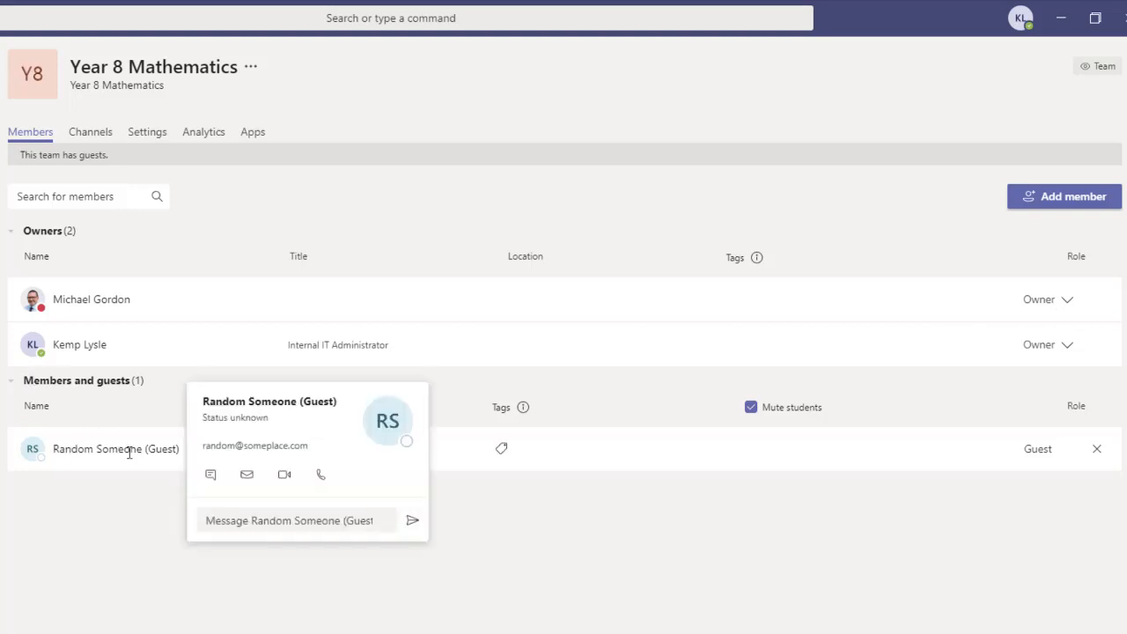